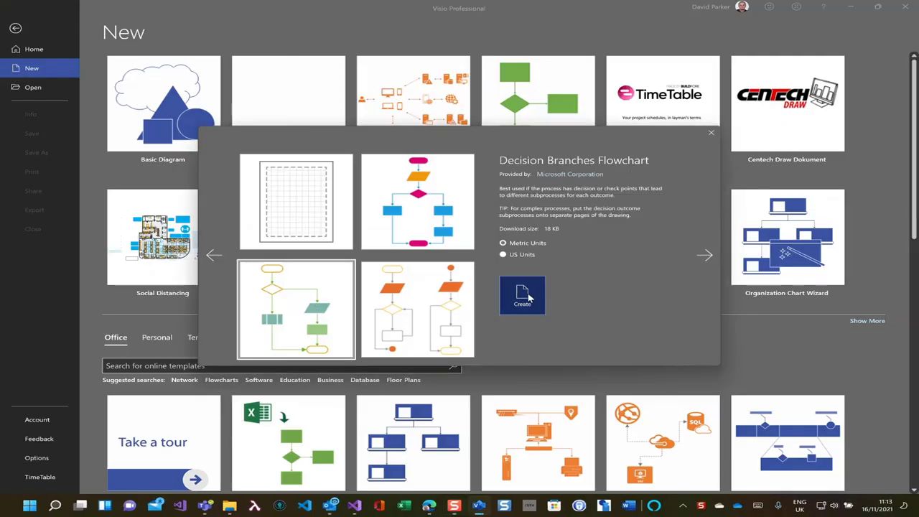
Create a drawing from the Decision Branches Flowchart template in metric units and hide its rulers
{"action": "left_click", "coordinate": [524, 296]}
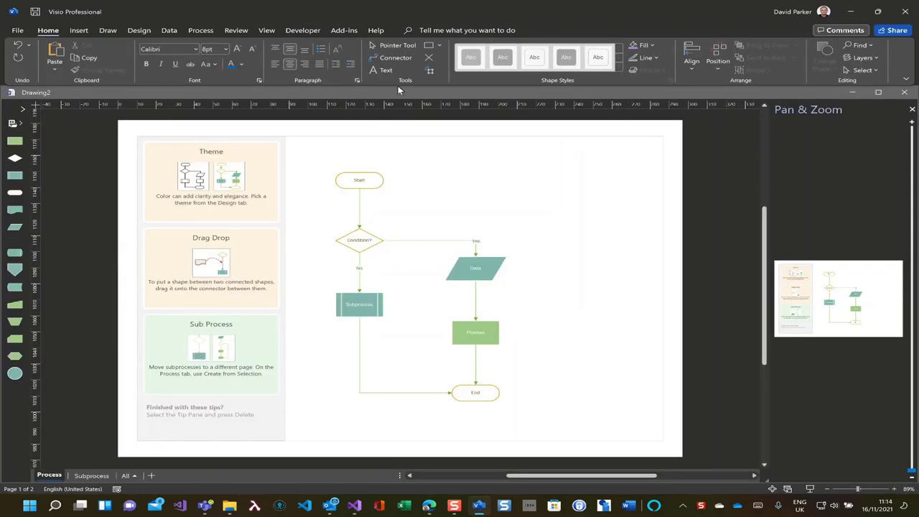
{"action": "left_click", "coordinate": [269, 30]}
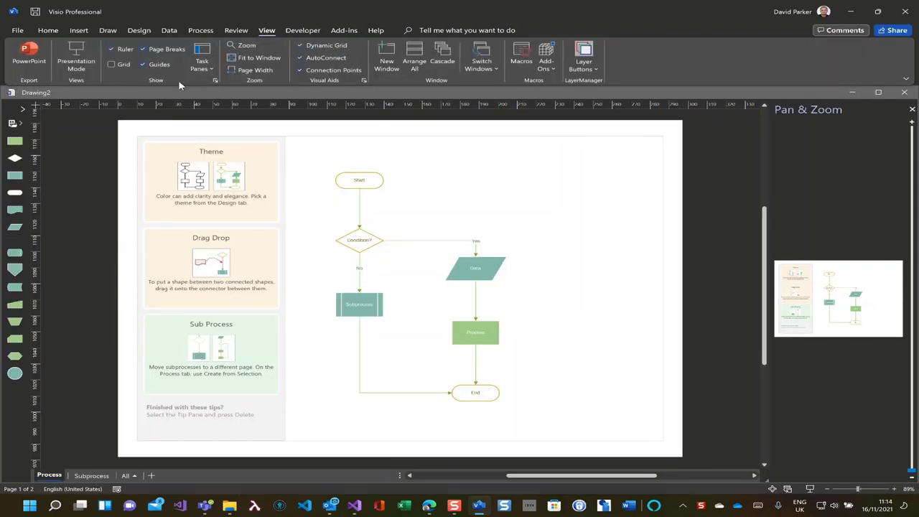
{"action": "left_click", "coordinate": [124, 49]}
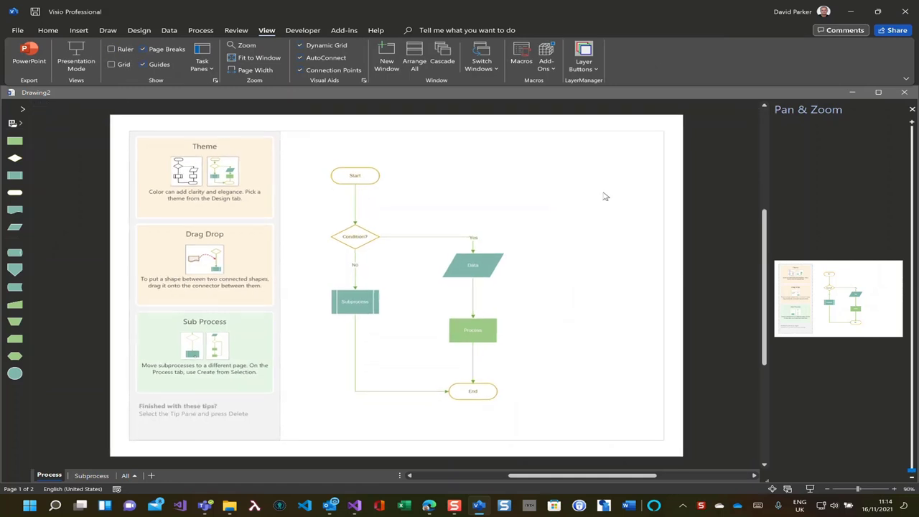
Delete the tip pane with the Theme, Drag Drop and Sub Process hints from the Process page
{"action": "left_click", "coordinate": [236, 197]}
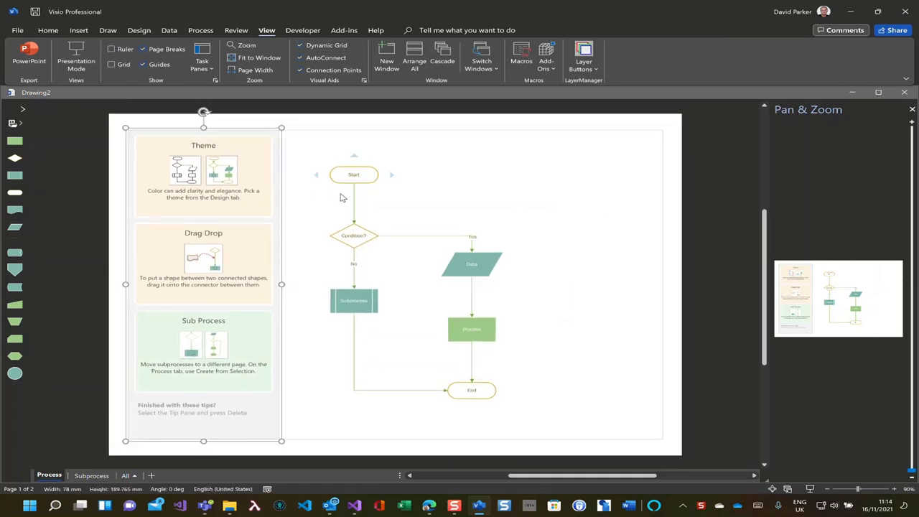
{"action": "key", "text": "Delete"}
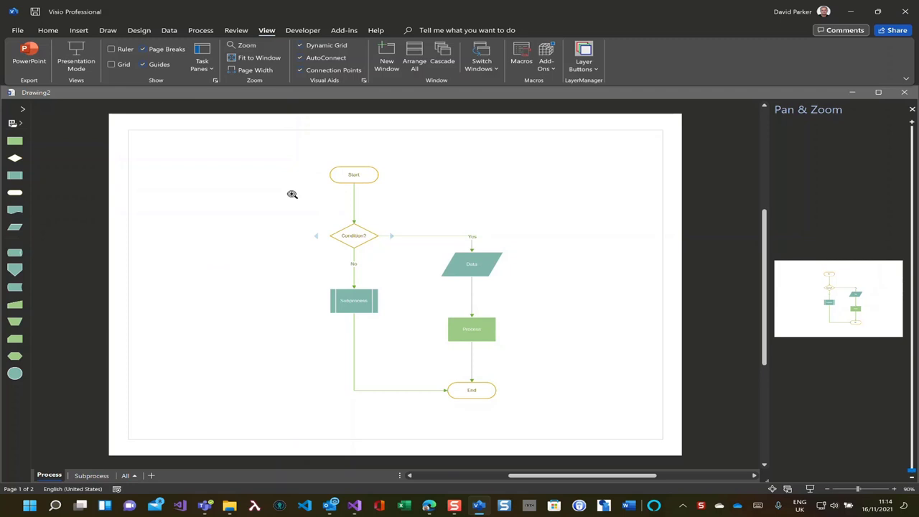
Examine the Subprocess shape in the flowchart and the commands and page link it offers
{"action": "left_click_drag", "start_coordinate": [283, 185], "coordinate": [576, 372]}
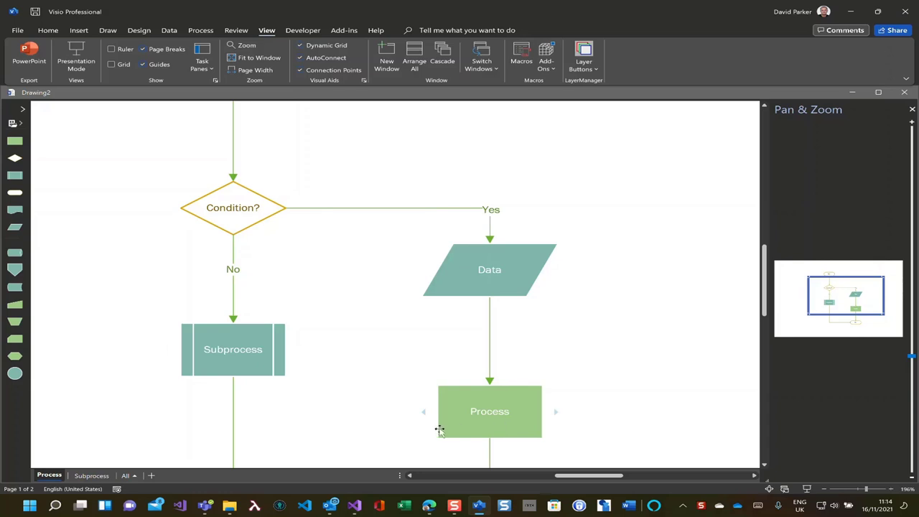
{"action": "mouse_move", "coordinate": [425, 415]}
{"action": "scroll", "coordinate": [767, 286], "scroll_direction": "down", "scroll_amount": 1}
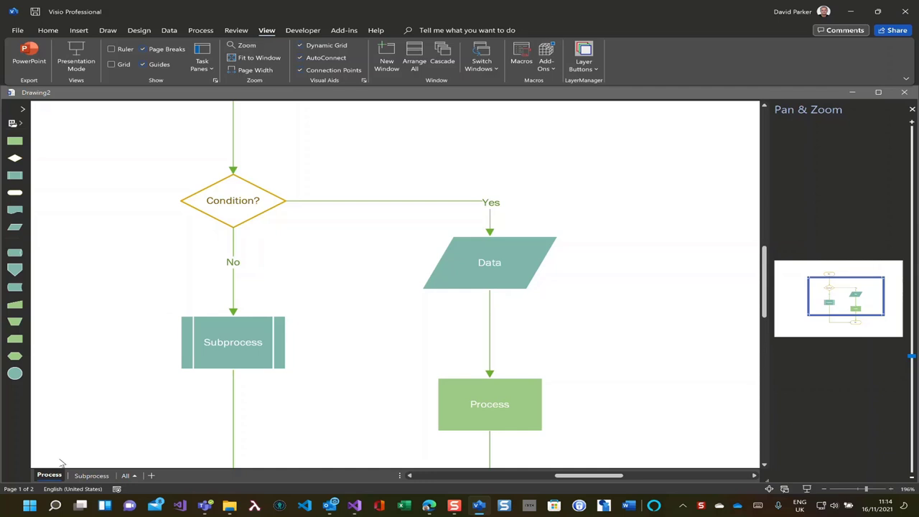
{"action": "right_click", "coordinate": [243, 355]}
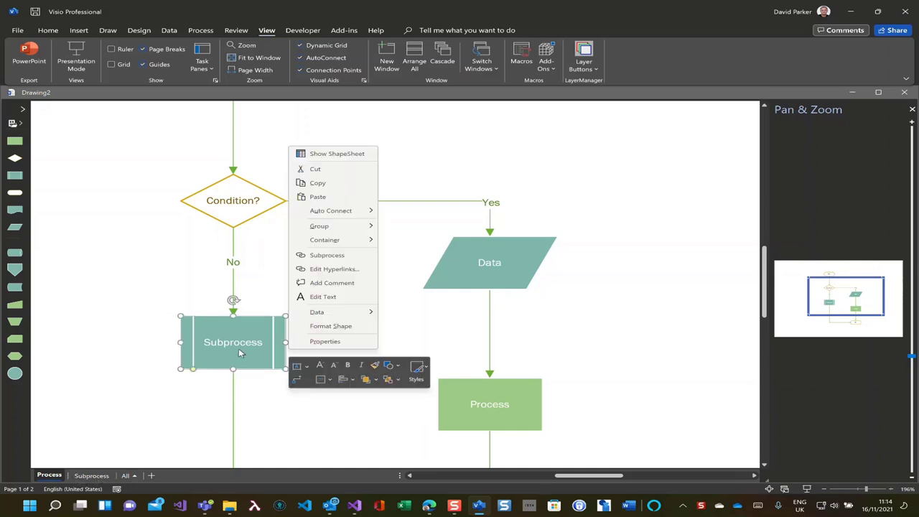
{"action": "left_click", "coordinate": [643, 220]}
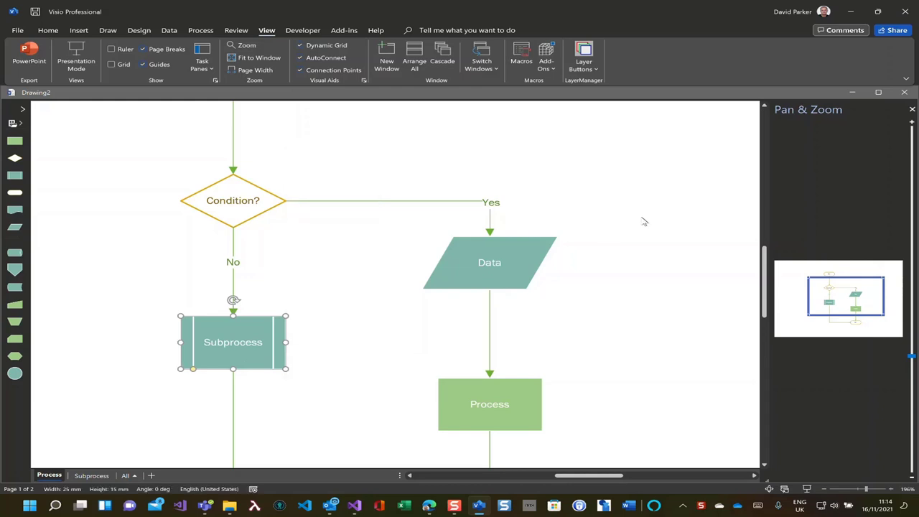
{"action": "left_click", "coordinate": [648, 204]}
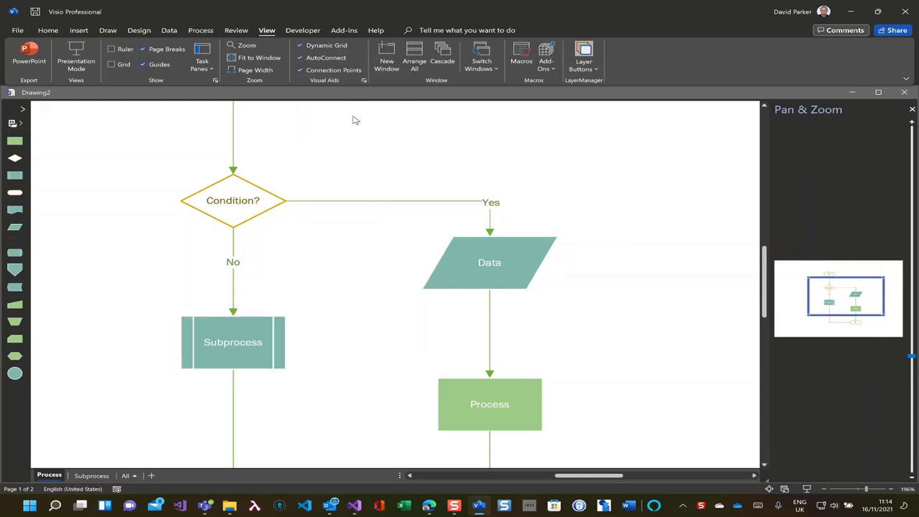
Enable the document for Multi-Language Text through the add-in's document language settings
{"action": "left_click", "coordinate": [344, 31]}
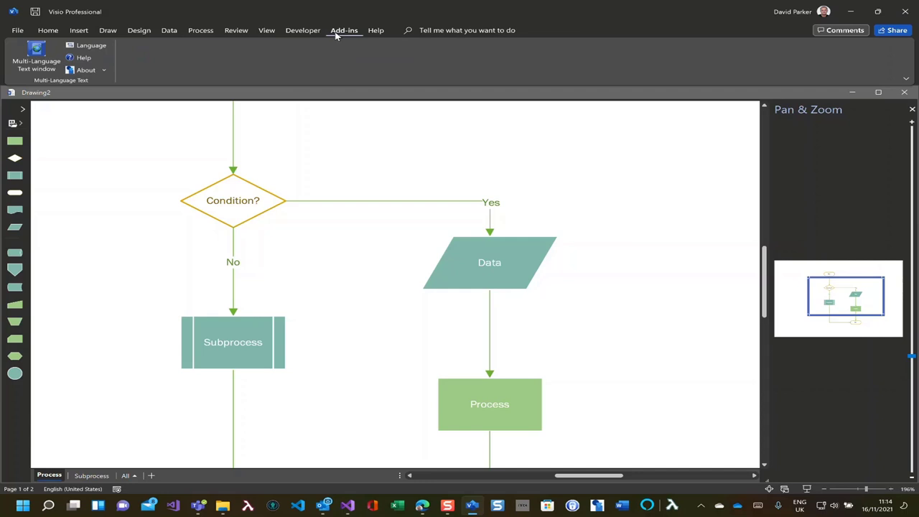
{"action": "left_click", "coordinate": [86, 46]}
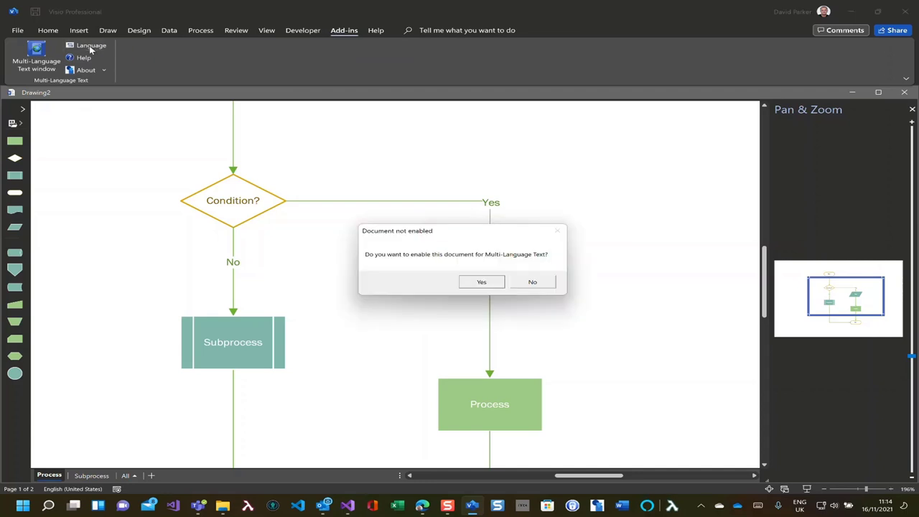
{"action": "left_click", "coordinate": [481, 282]}
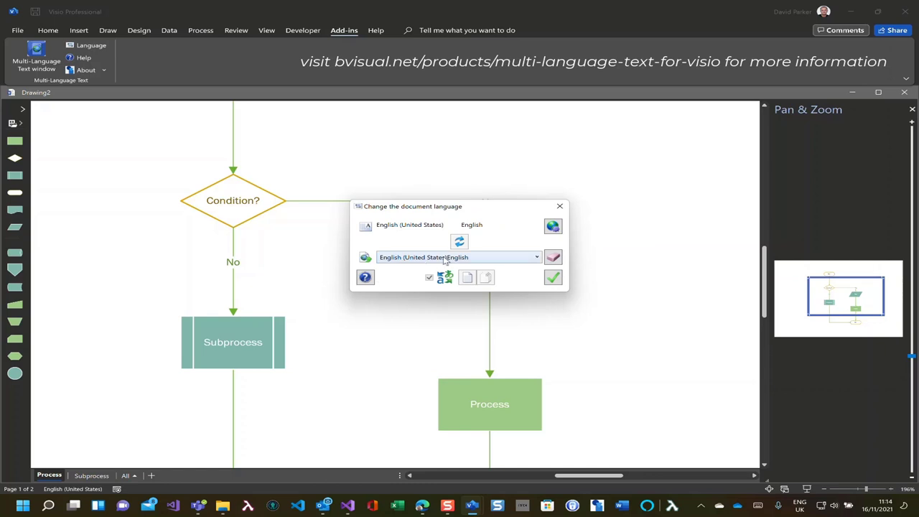
Review the target languages on offer and the full list of alternate languages for the document
{"action": "left_click", "coordinate": [446, 258]}
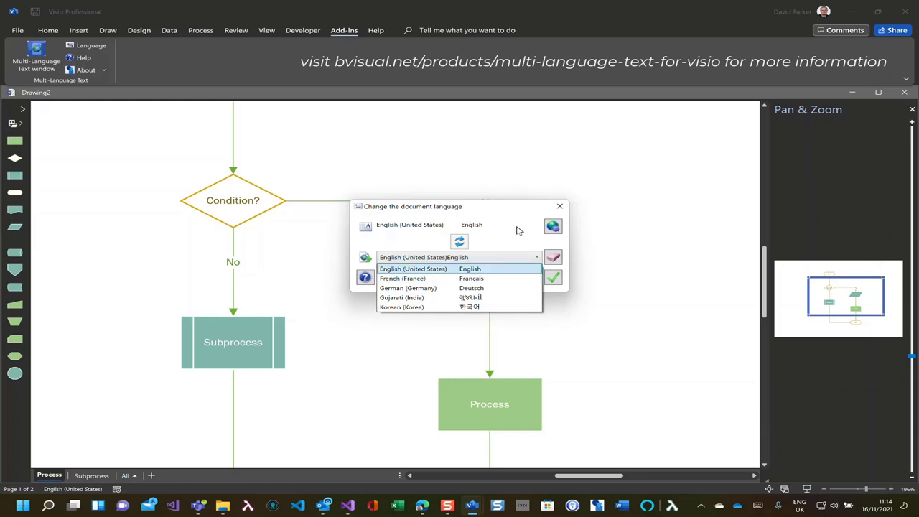
{"action": "left_click", "coordinate": [478, 260]}
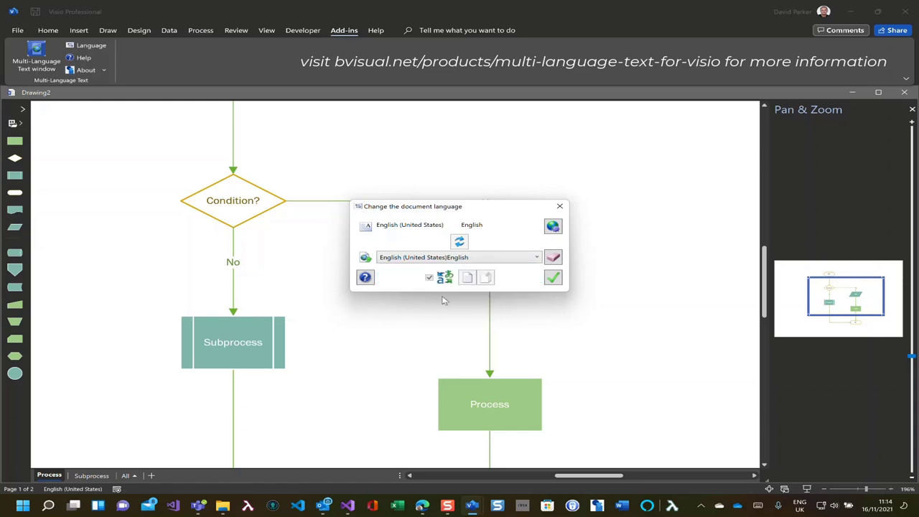
{"action": "left_click", "coordinate": [553, 227]}
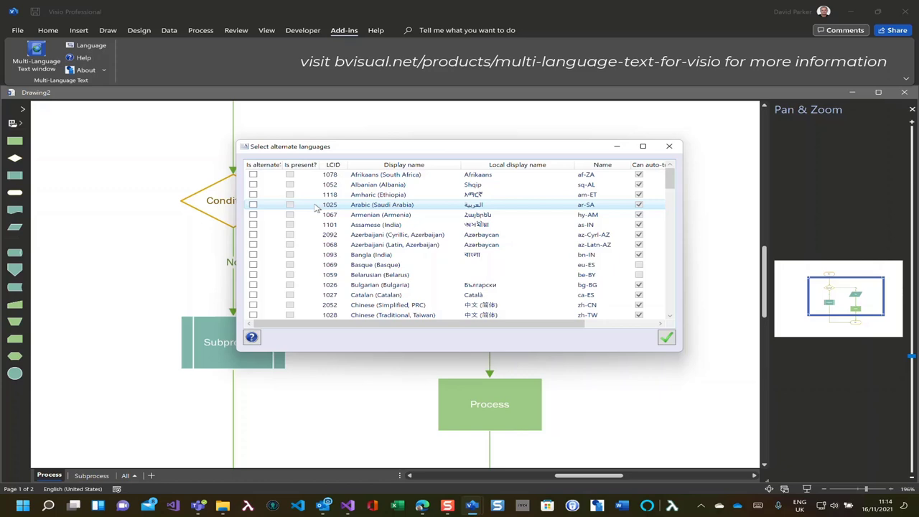
{"action": "scroll", "coordinate": [316, 209], "scroll_direction": "down", "scroll_amount": 15}
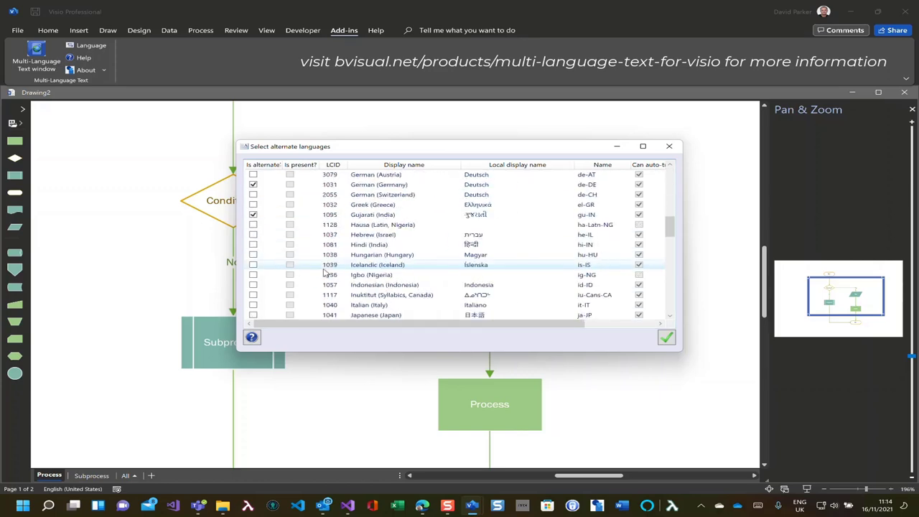
{"action": "scroll", "coordinate": [325, 272], "scroll_direction": "down", "scroll_amount": 10}
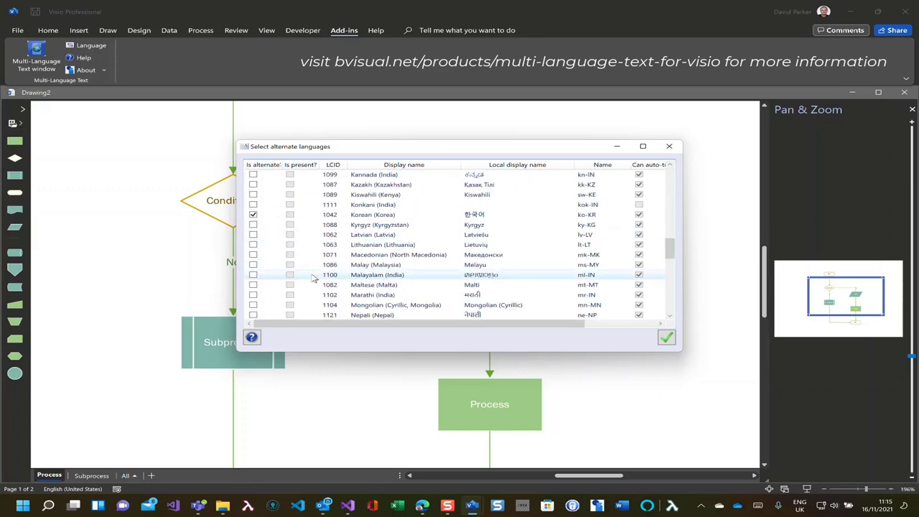
{"action": "scroll", "coordinate": [314, 279], "scroll_direction": "down", "scroll_amount": 1}
{"action": "scroll", "coordinate": [314, 279], "scroll_direction": "down", "scroll_amount": 3}
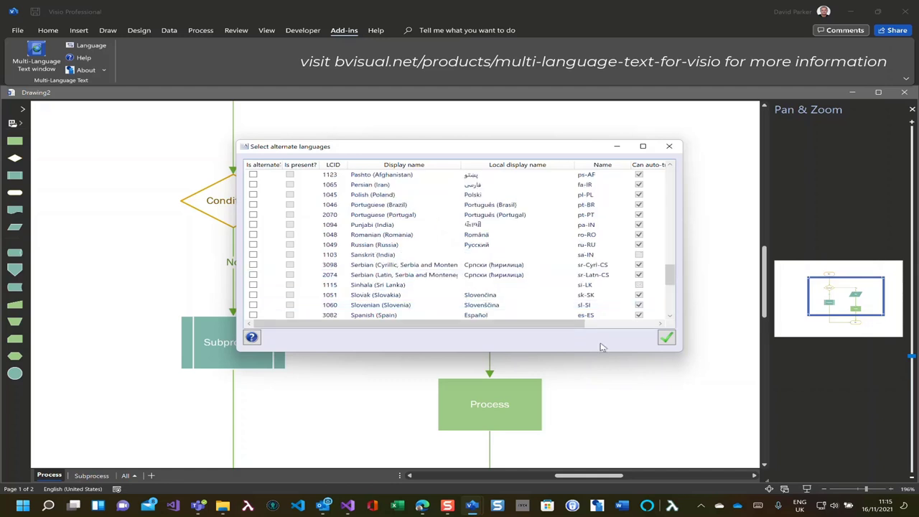
{"action": "left_click", "coordinate": [667, 337]}
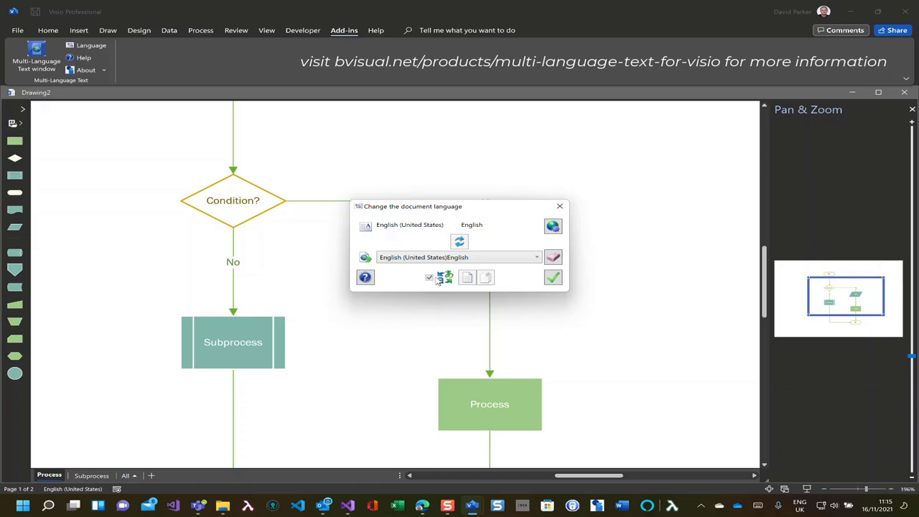
Switch the document language from English (United States) to French (France) using automatic translation
{"action": "left_click", "coordinate": [432, 260]}
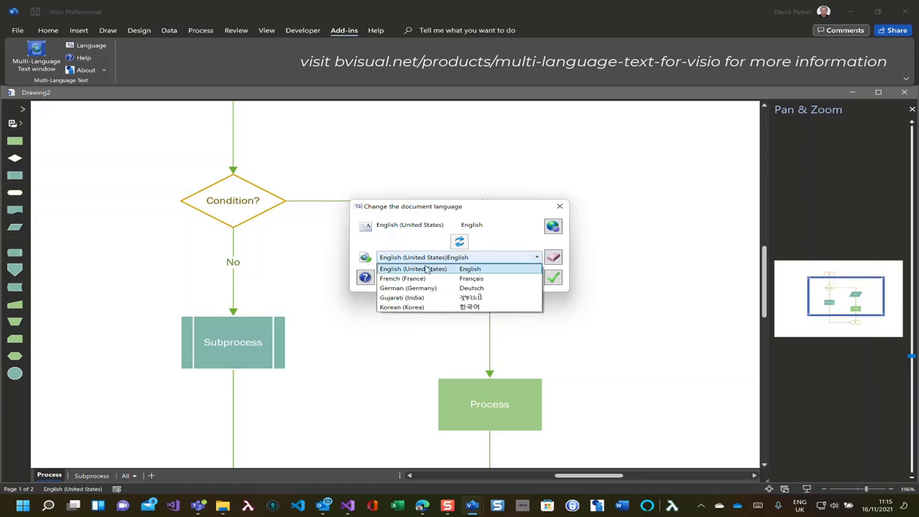
{"action": "left_click", "coordinate": [422, 280]}
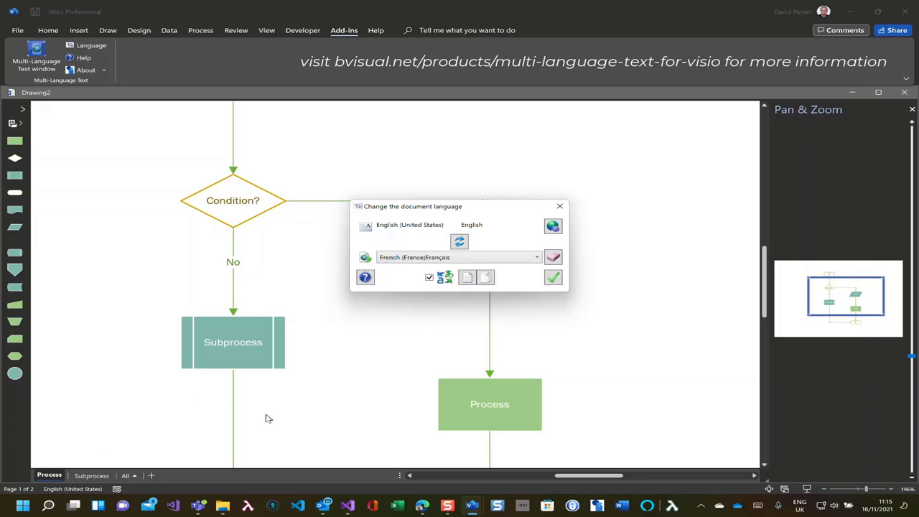
{"action": "left_click", "coordinate": [459, 242]}
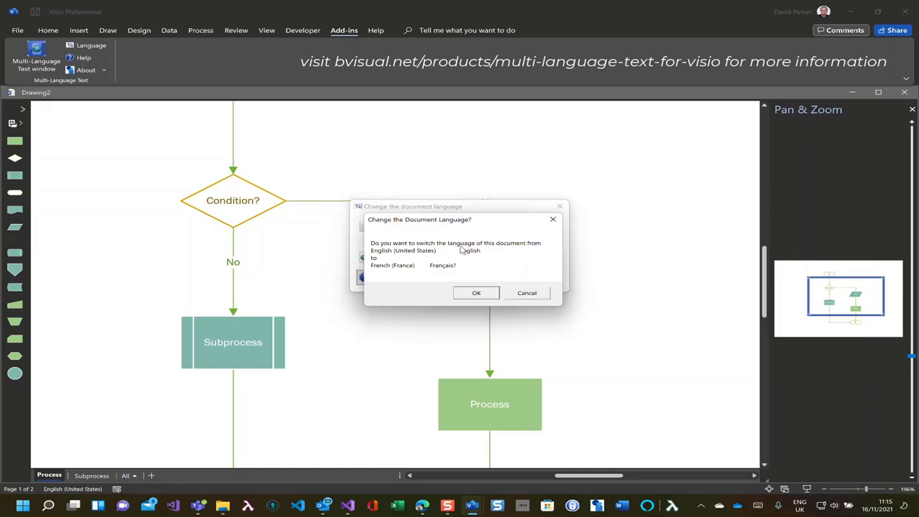
{"action": "left_click", "coordinate": [476, 293]}
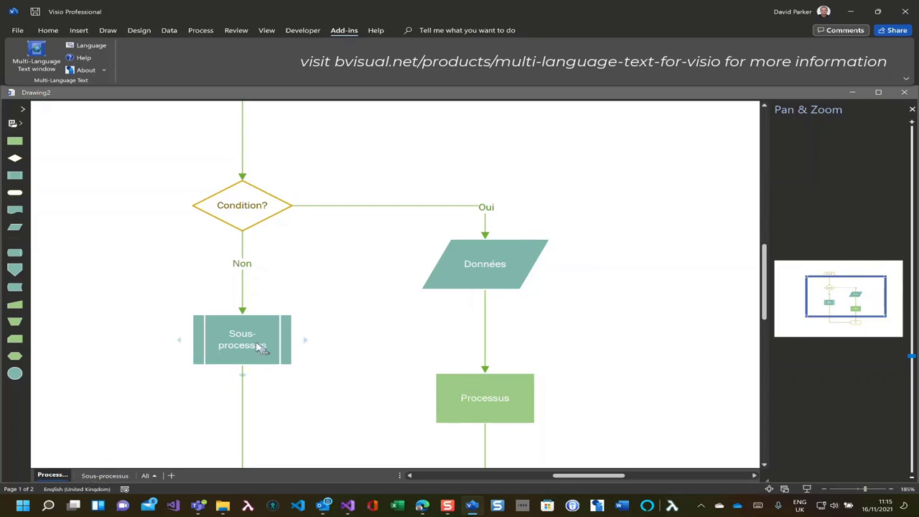
Follow the Sous-processus shape to its linked page, check the translated flowchart text there, and return to the main process page
{"action": "left_click", "coordinate": [260, 347]}
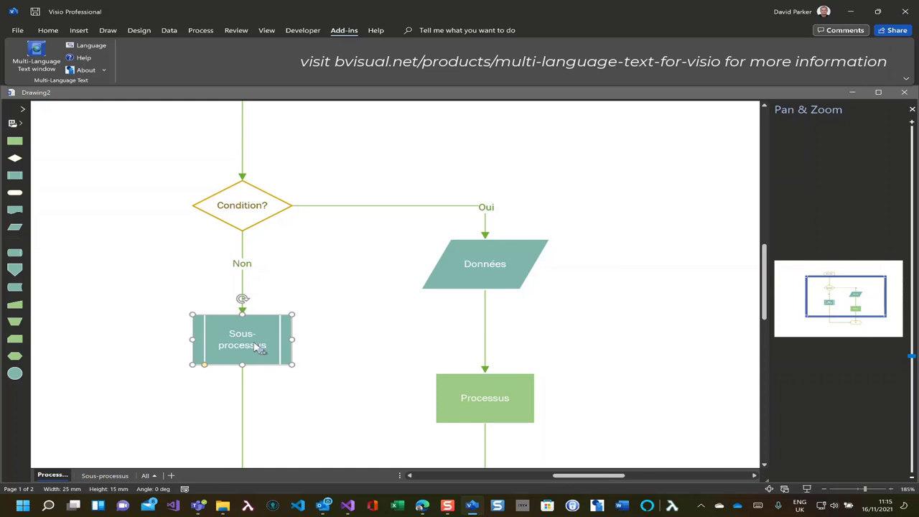
{"action": "double_click", "coordinate": [253, 348]}
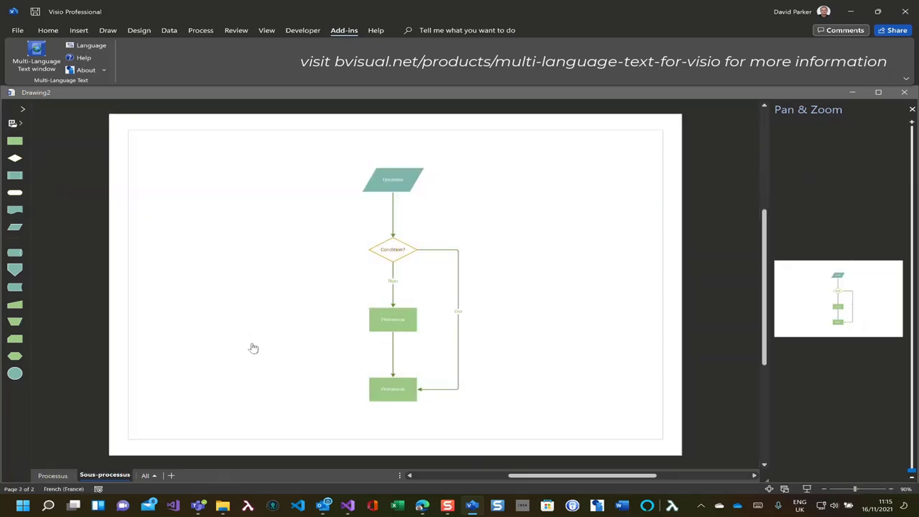
{"action": "left_click_drag", "start_coordinate": [329, 224], "coordinate": [500, 357]}
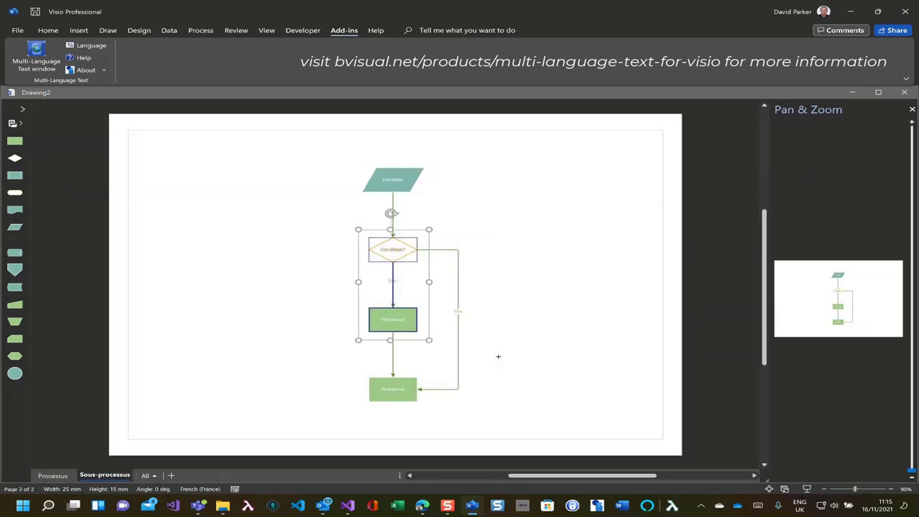
{"action": "left_click", "coordinate": [521, 260]}
{"action": "left_click_drag", "start_coordinate": [499, 236], "coordinate": [337, 352]}
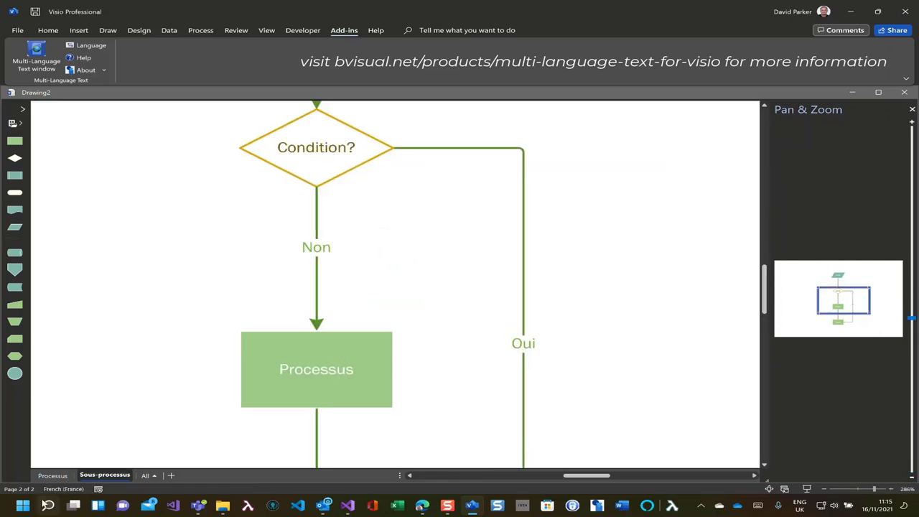
{"action": "left_click", "coordinate": [52, 475]}
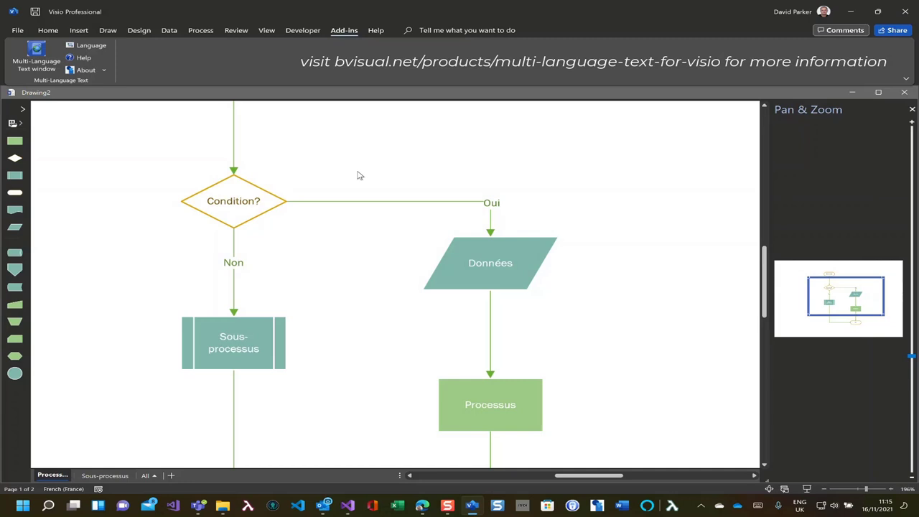
Disable the Microsoft Text Translator service and switch the document language back to English (United States)
{"action": "left_click", "coordinate": [91, 47]}
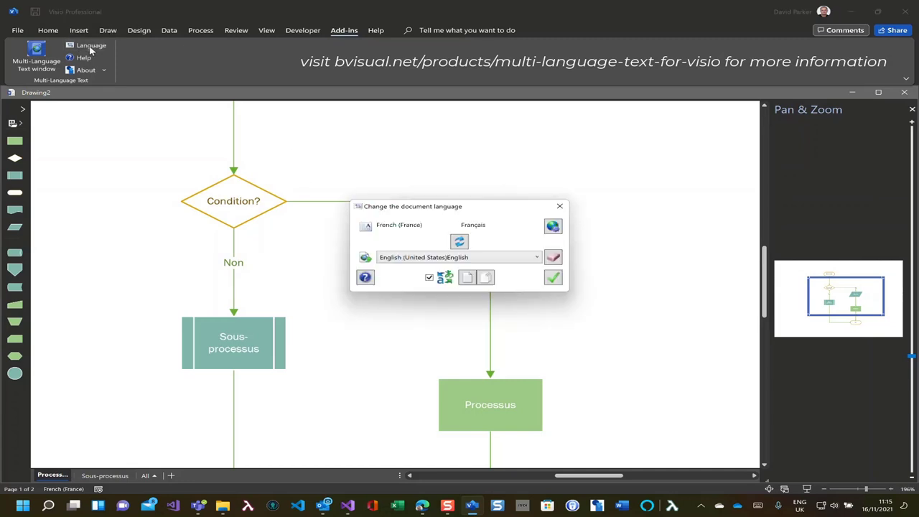
{"action": "left_click", "coordinate": [429, 278]}
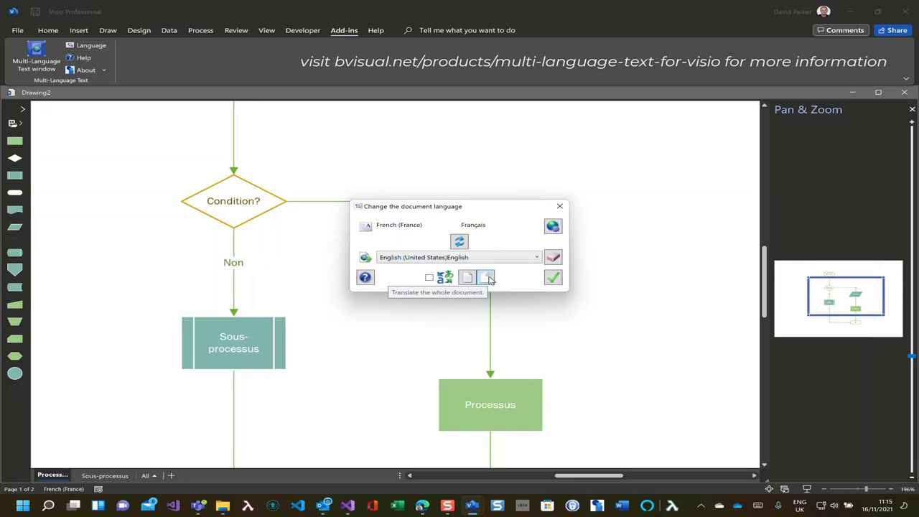
{"action": "left_click", "coordinate": [459, 242]}
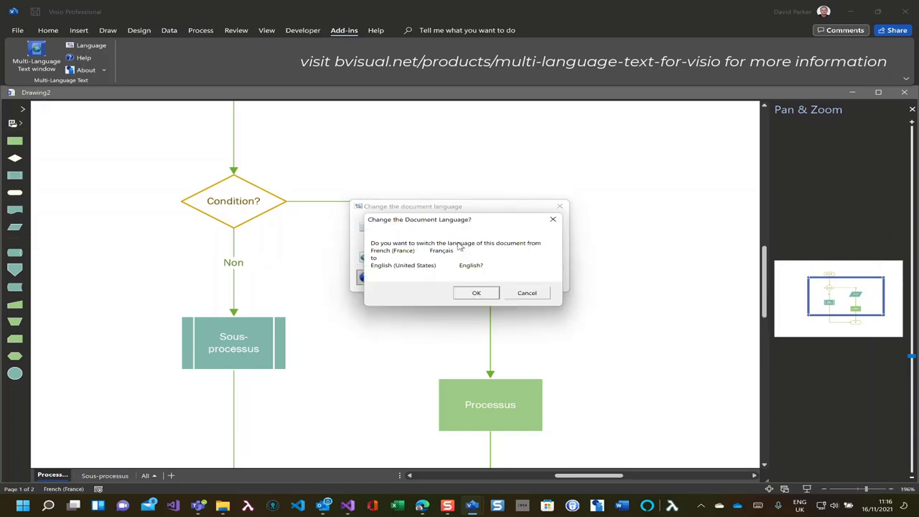
{"action": "left_click", "coordinate": [478, 293]}
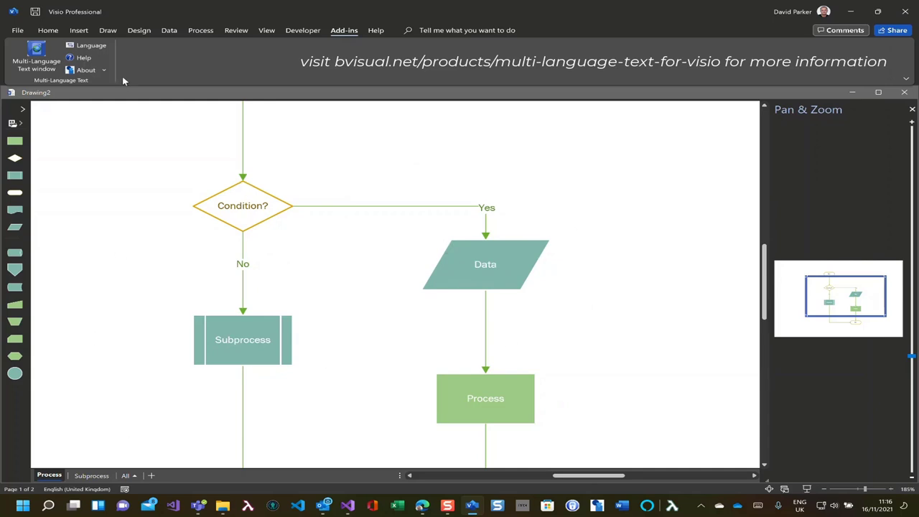
Switch the document language from English (United States) to German (Germany) using the Microsoft Text Translator service
{"action": "left_click", "coordinate": [91, 45]}
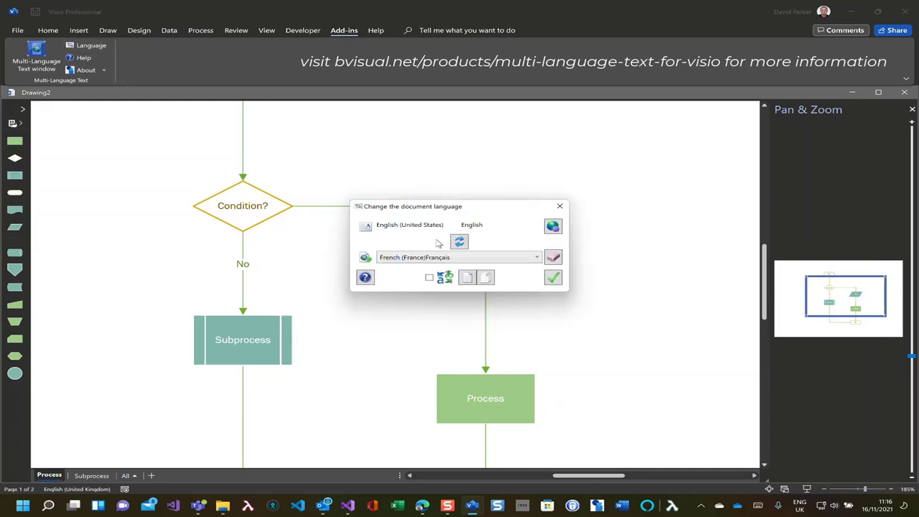
{"action": "left_click", "coordinate": [425, 259]}
{"action": "left_click", "coordinate": [421, 290]}
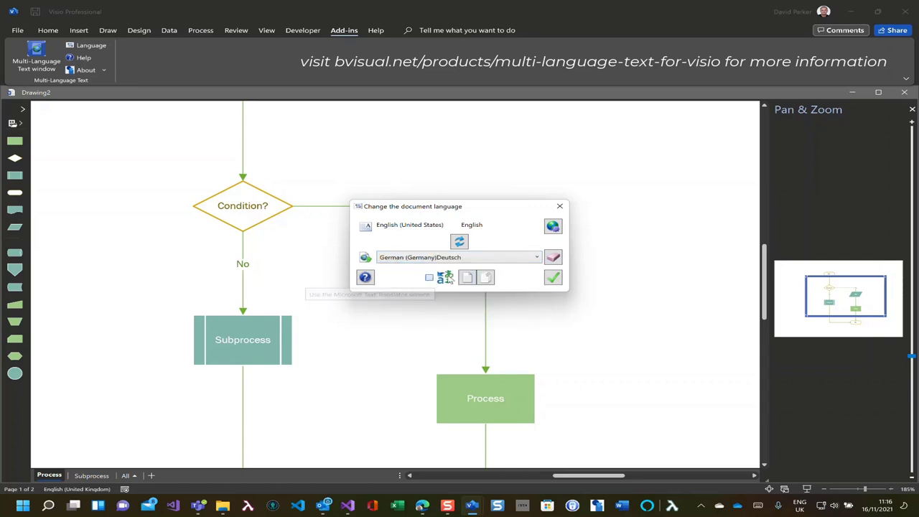
{"action": "left_click", "coordinate": [429, 277]}
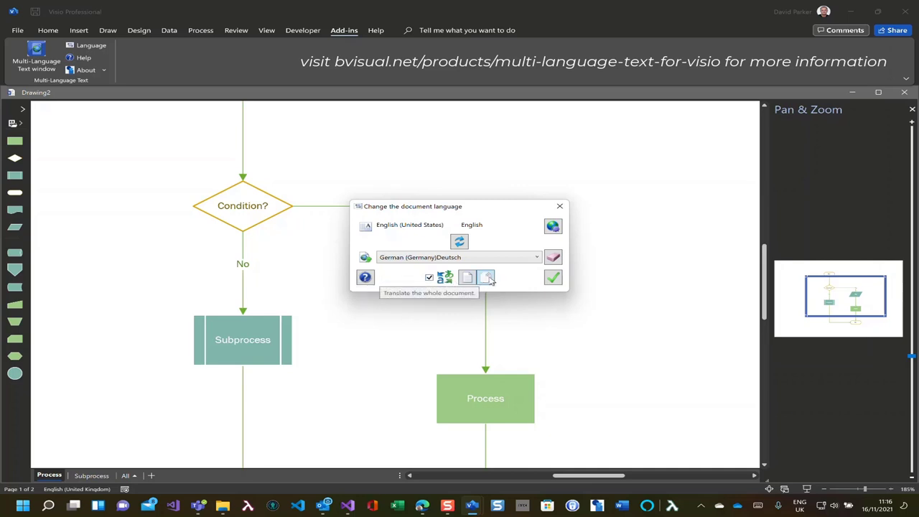
{"action": "left_click", "coordinate": [460, 244]}
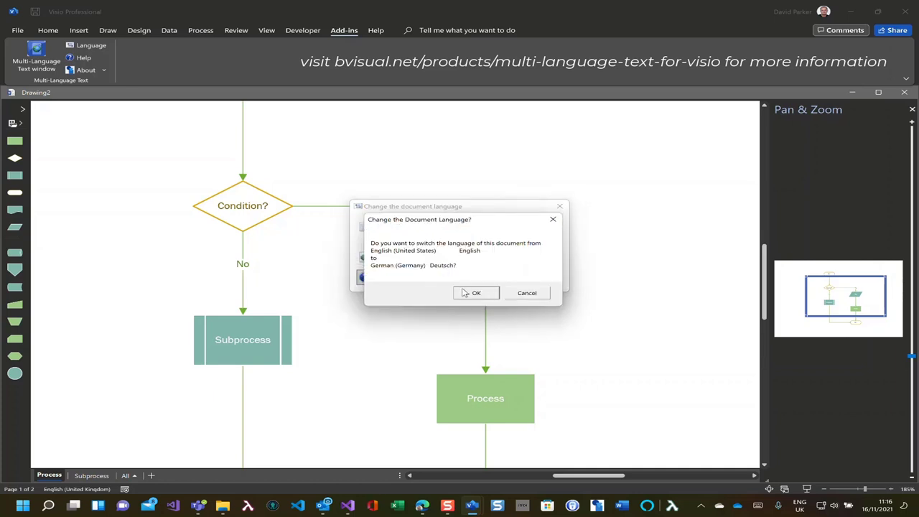
{"action": "left_click", "coordinate": [465, 293]}
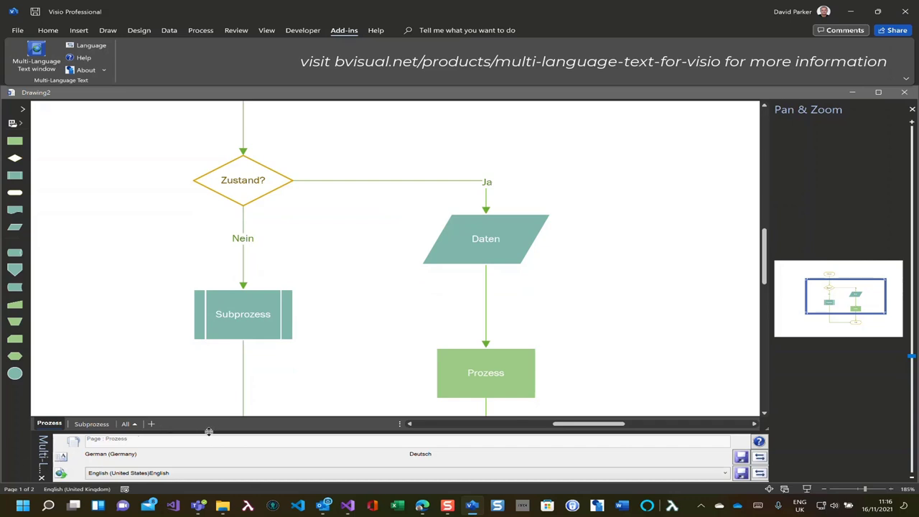
Enlarge the Multi-Language Text window and review the alternate languages available for the page name
{"action": "left_click_drag", "start_coordinate": [208, 431], "coordinate": [216, 408]}
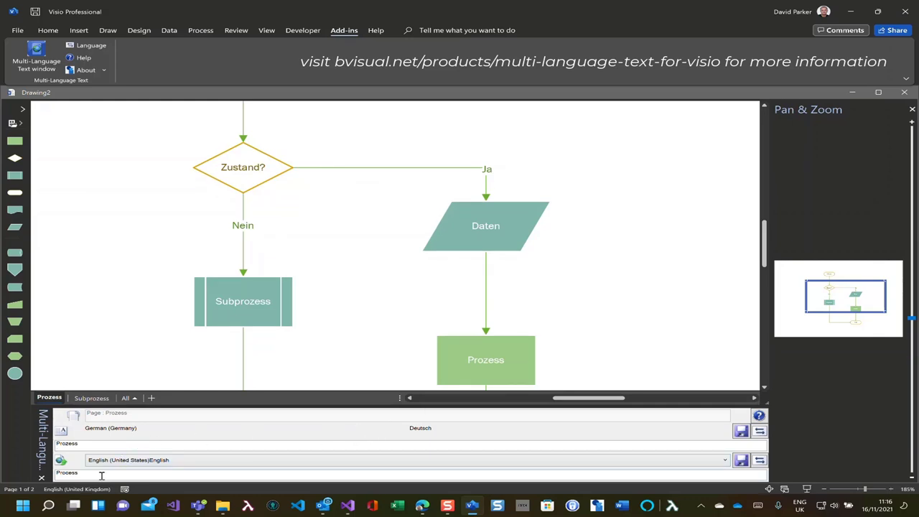
{"action": "left_click", "coordinate": [194, 464]}
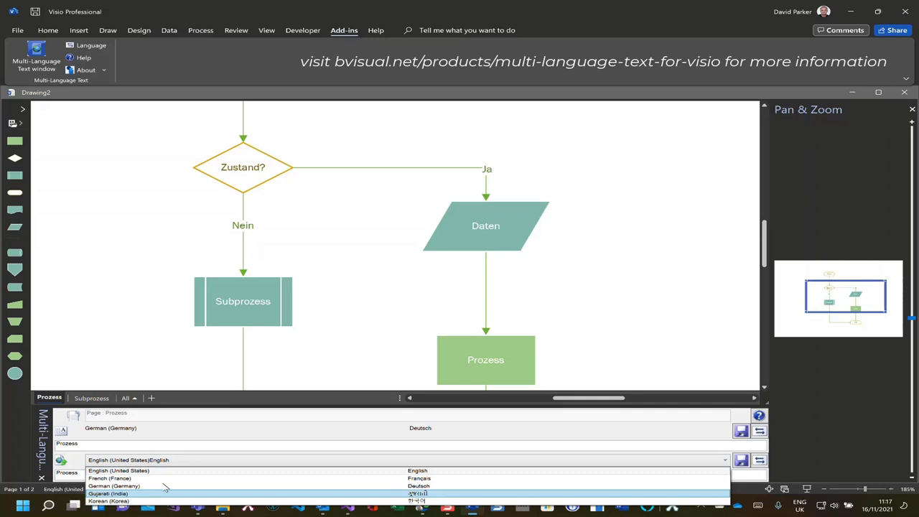
{"action": "left_click", "coordinate": [385, 354]}
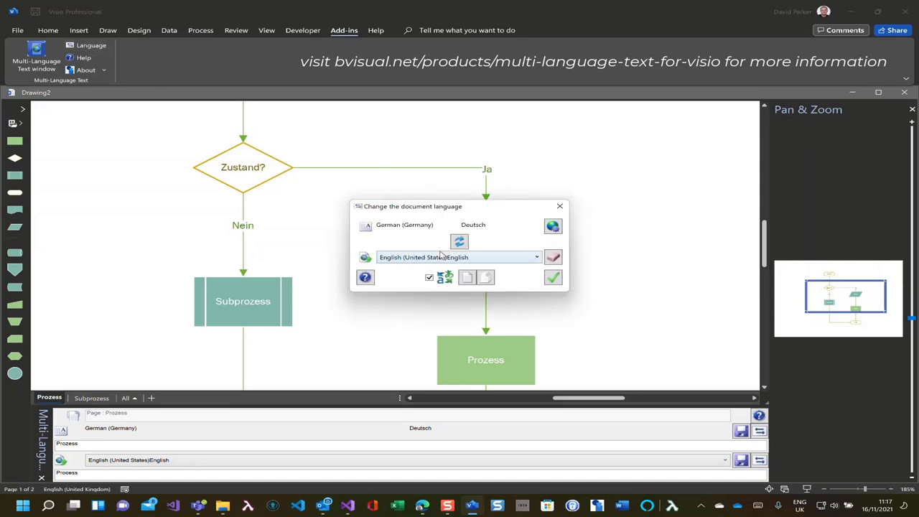
Switch the document language from German (Germany) back to English (United States)
{"action": "left_click", "coordinate": [433, 259]}
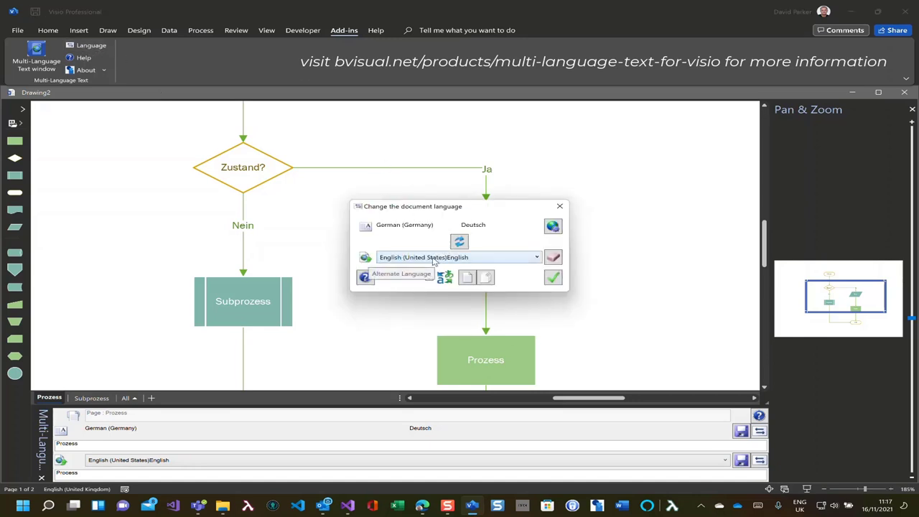
{"action": "left_click", "coordinate": [480, 245]}
{"action": "left_click", "coordinate": [460, 242]}
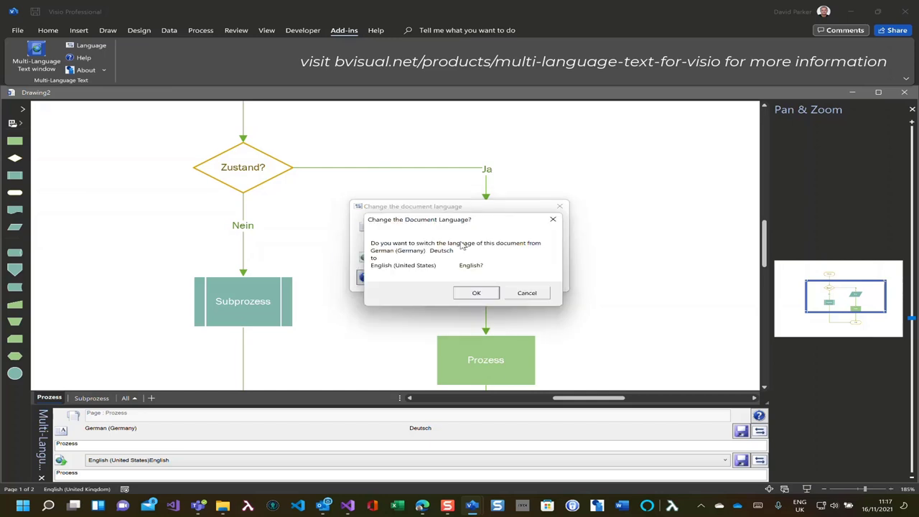
{"action": "left_click", "coordinate": [476, 293]}
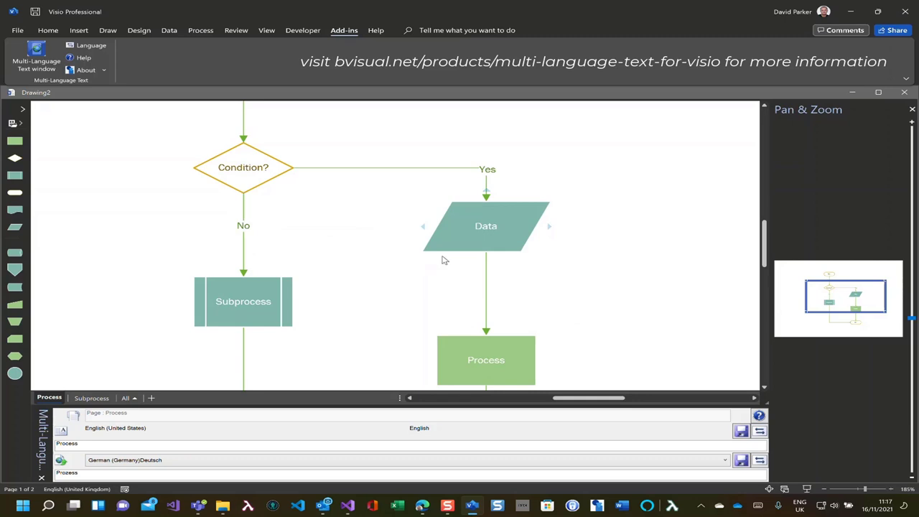
Switch the document language from English (United States) to Korean (Korea) using the Microsoft Text Translator service
{"action": "left_click", "coordinate": [91, 45]}
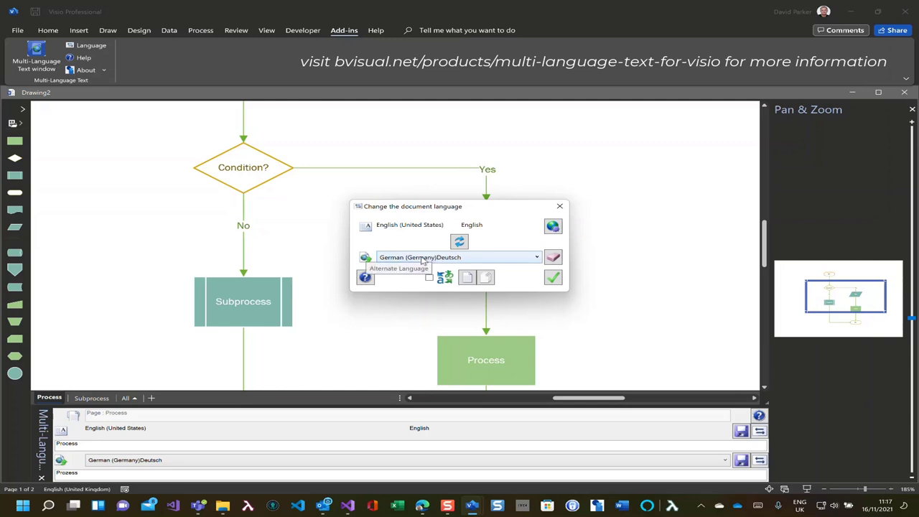
{"action": "left_click", "coordinate": [431, 257]}
{"action": "left_click", "coordinate": [408, 310]}
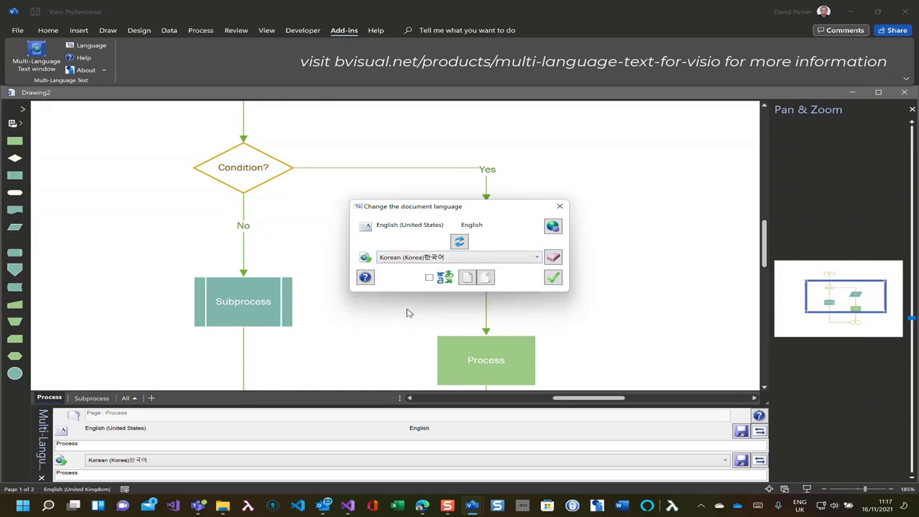
{"action": "left_click", "coordinate": [429, 277]}
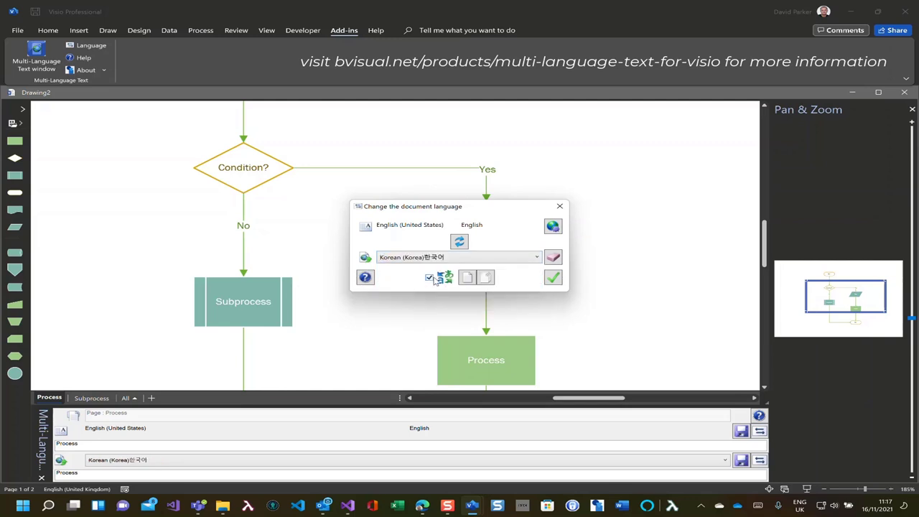
{"action": "left_click", "coordinate": [460, 243]}
{"action": "left_click", "coordinate": [477, 296]}
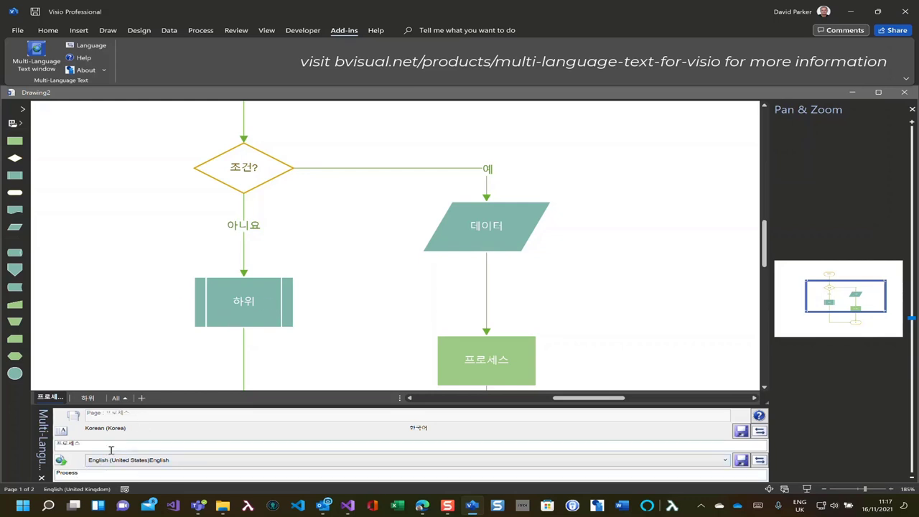
Compare the Korean and English texts of the subprocess shape, the data shape and the page in the Multi-Language Text window
{"action": "left_click", "coordinate": [248, 312]}
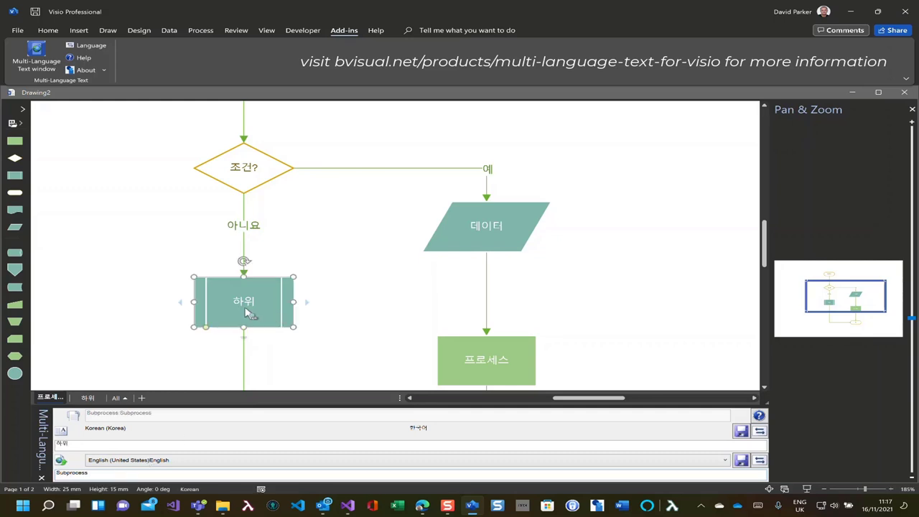
{"action": "left_click", "coordinate": [480, 230]}
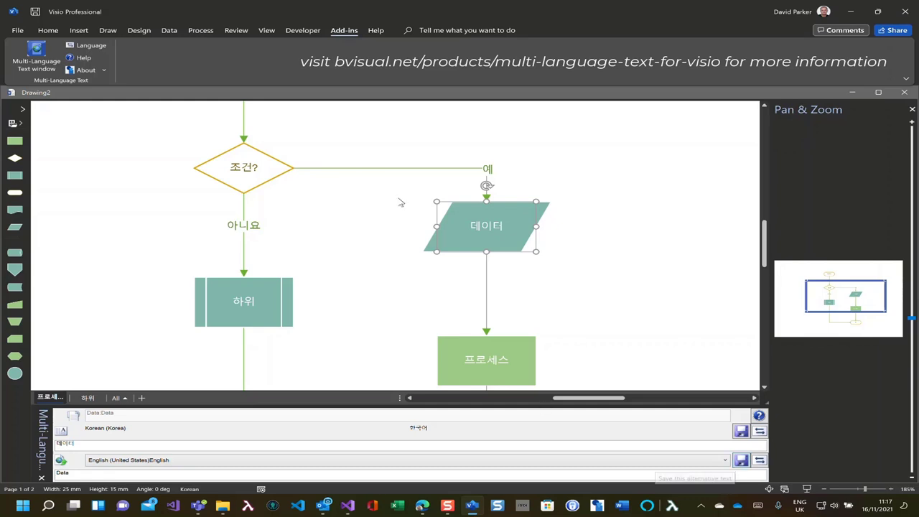
{"action": "left_click", "coordinate": [371, 246]}
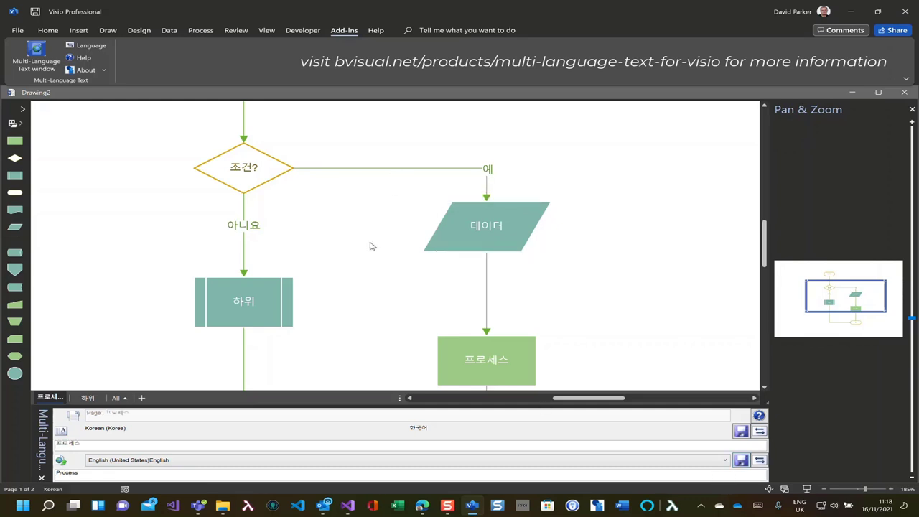
{"action": "left_click", "coordinate": [248, 296]}
{"action": "left_click", "coordinate": [322, 216]}
Review the add-in's translation settings, including the Cognitive Services website link and Translator Text key field, and close them without entering a key
{"action": "left_click", "coordinate": [86, 70]}
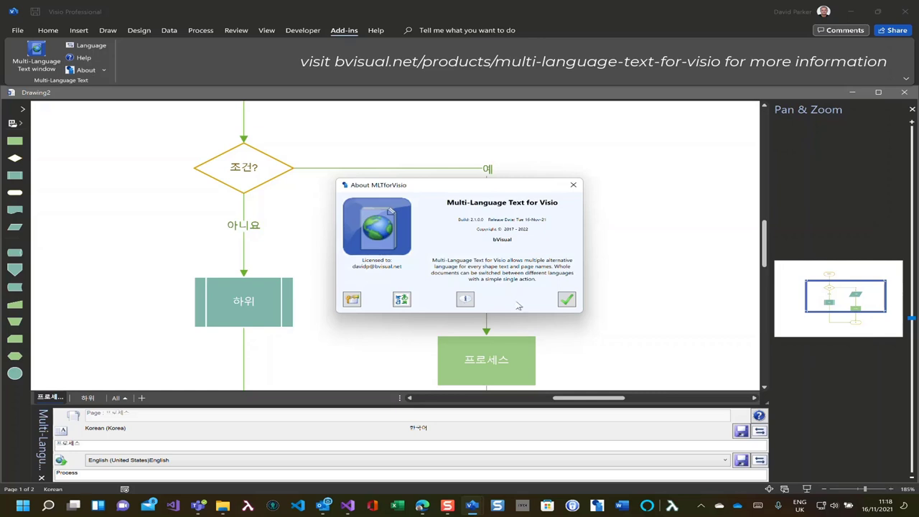
{"action": "left_click", "coordinate": [402, 299]}
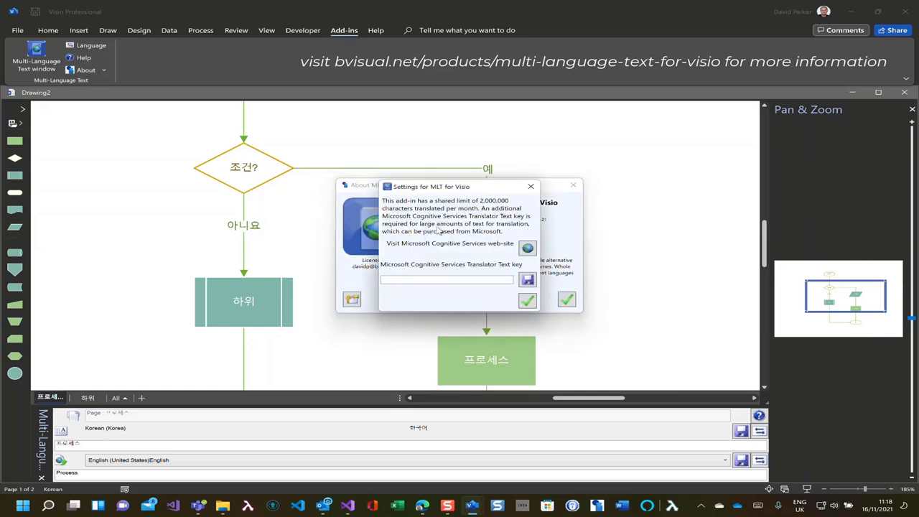
{"action": "mouse_move", "coordinate": [442, 189]}
{"action": "left_mouse_down"}
{"action": "mouse_move", "coordinate": [367, 209]}
{"action": "mouse_move", "coordinate": [459, 193]}
{"action": "left_mouse_up"}
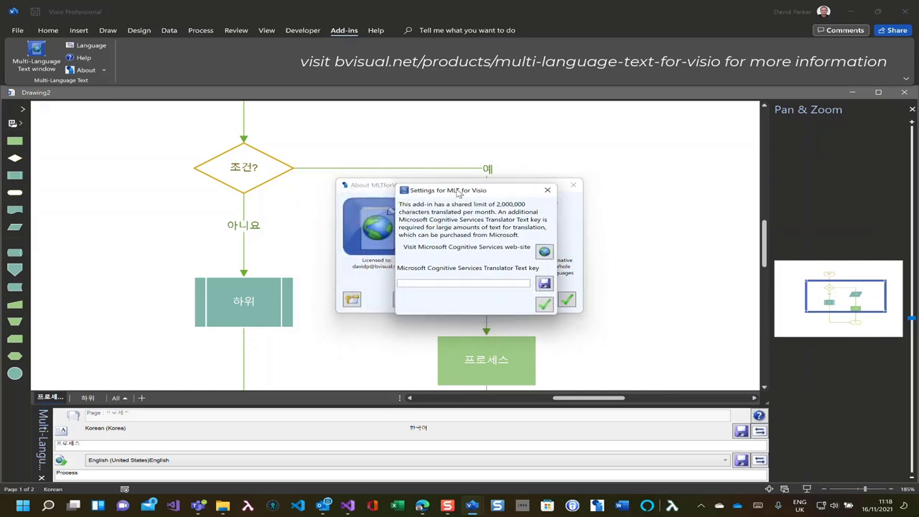
{"action": "left_click", "coordinate": [546, 256]}
{"action": "left_click", "coordinate": [423, 285]}
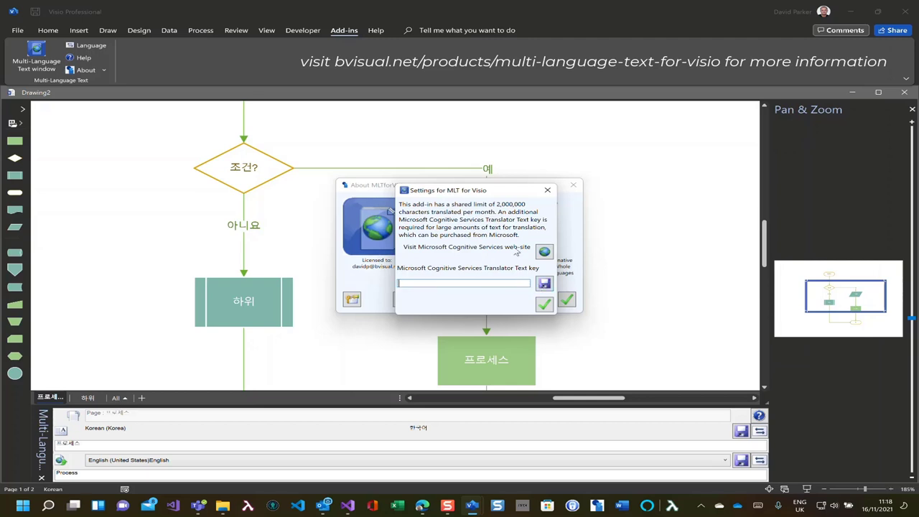
{"action": "left_click", "coordinate": [546, 304]}
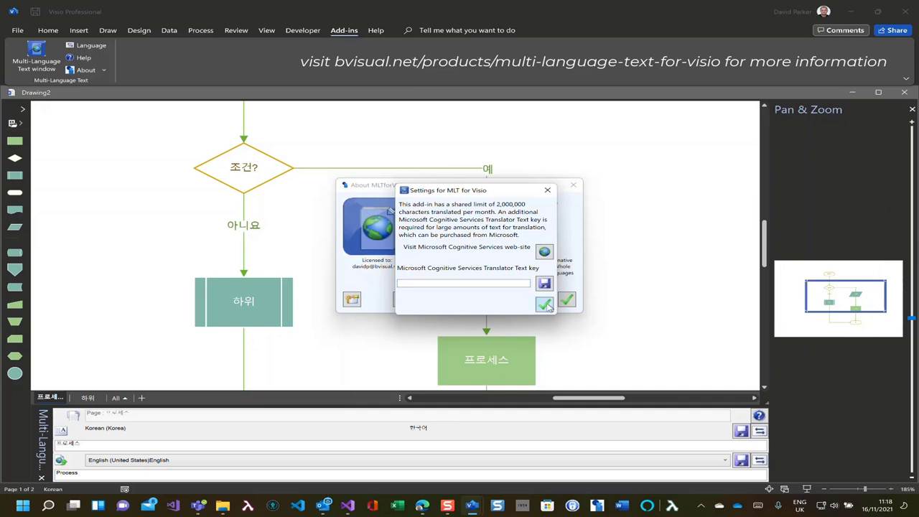